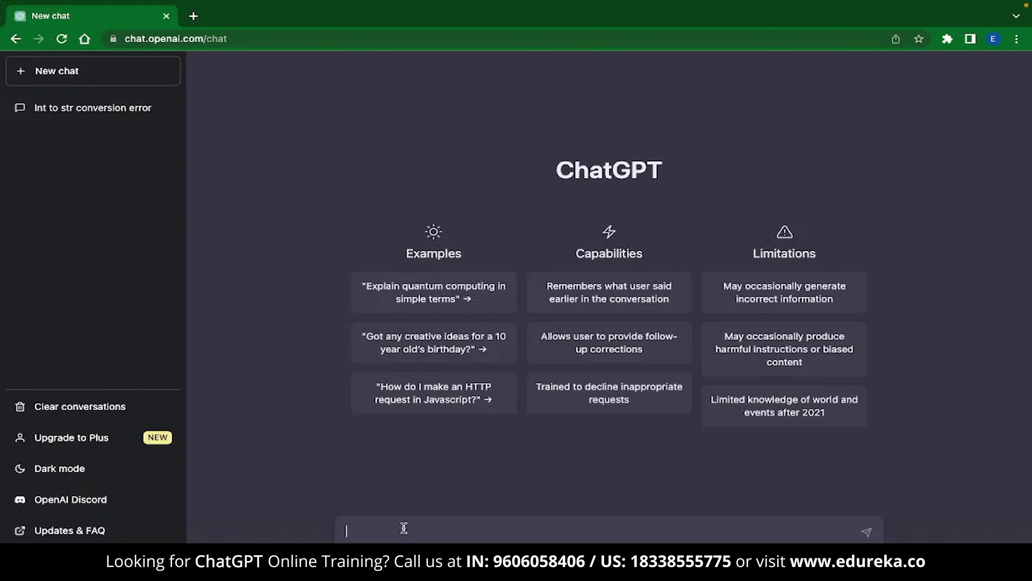
Ask ChatGPT "How does looping work in python?"
text(How does looping work in pyt)
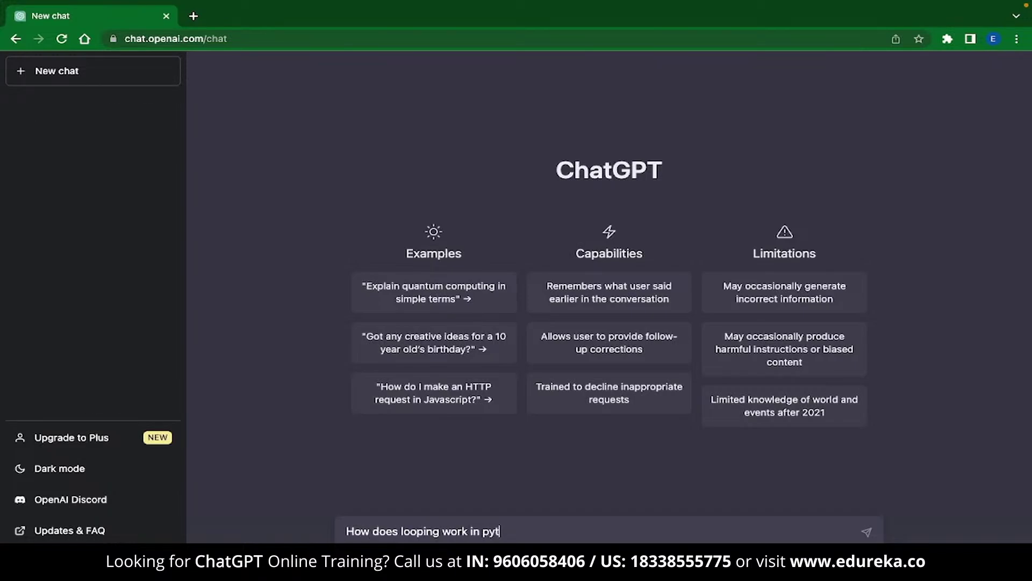
text(hon?)
key(Return)
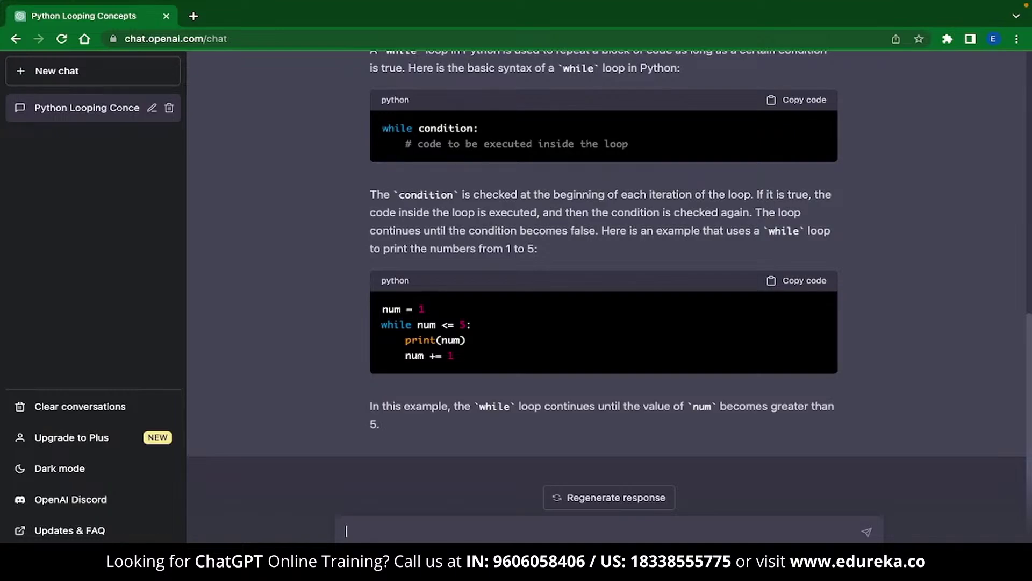
Send the prompt "Write a NodeJS backend code for a marketing company" in the same conversation
text(Write a NodeJS backend)
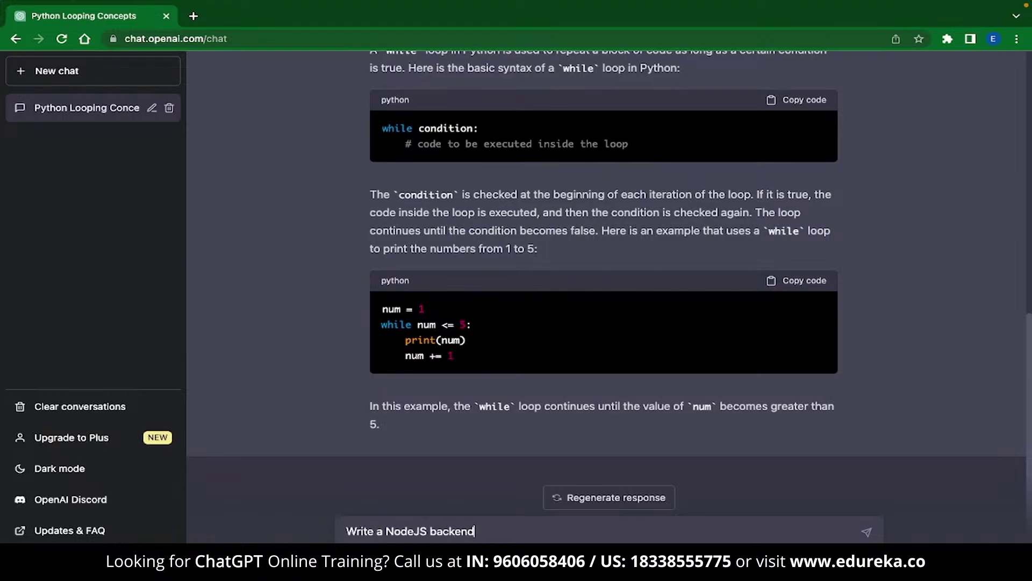
text( code for a marketing company)
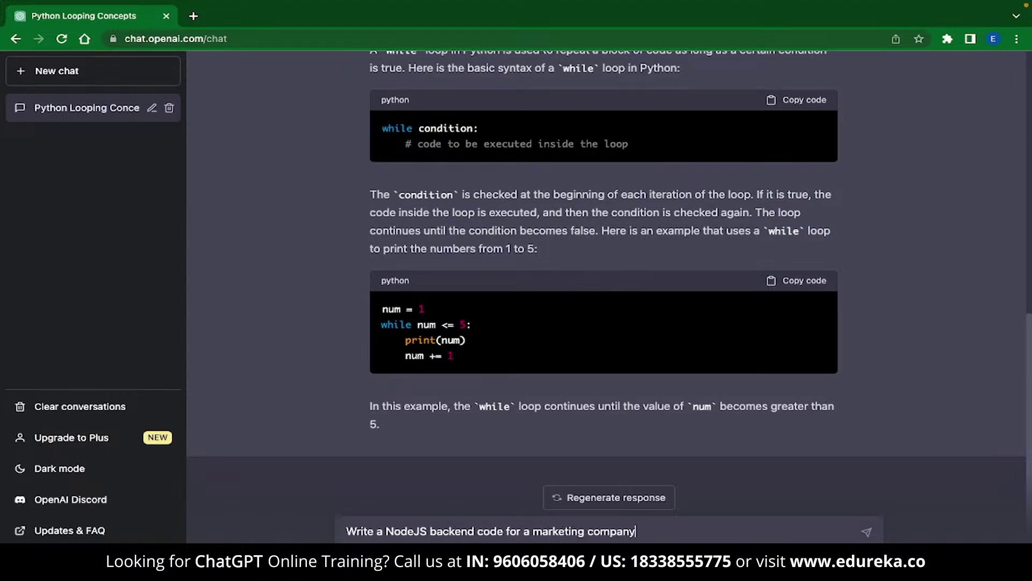
key(Return)
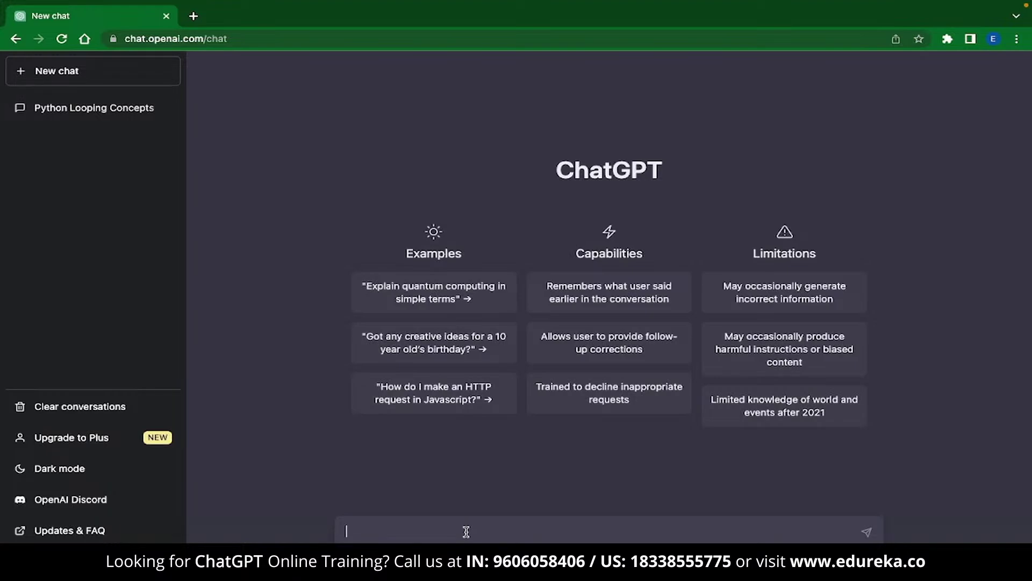
Paste the "Can't convert int to str implicitely" error with its Python number-adding code into the new chat, check it and submit it
key(ctrl+v)
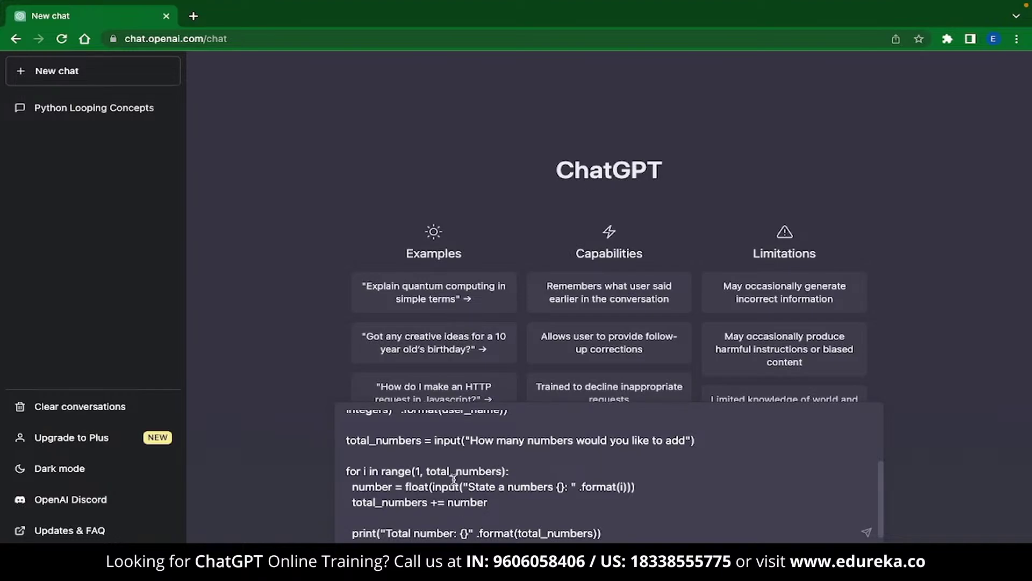
scroll(505, 481, up, 3)
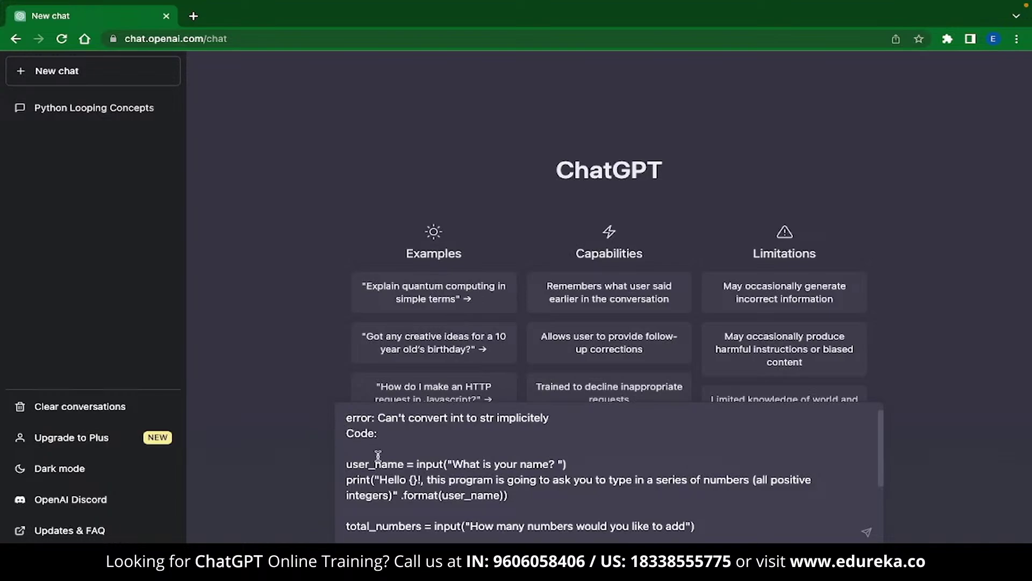
scroll(378, 456, down, 2)
key(Return)
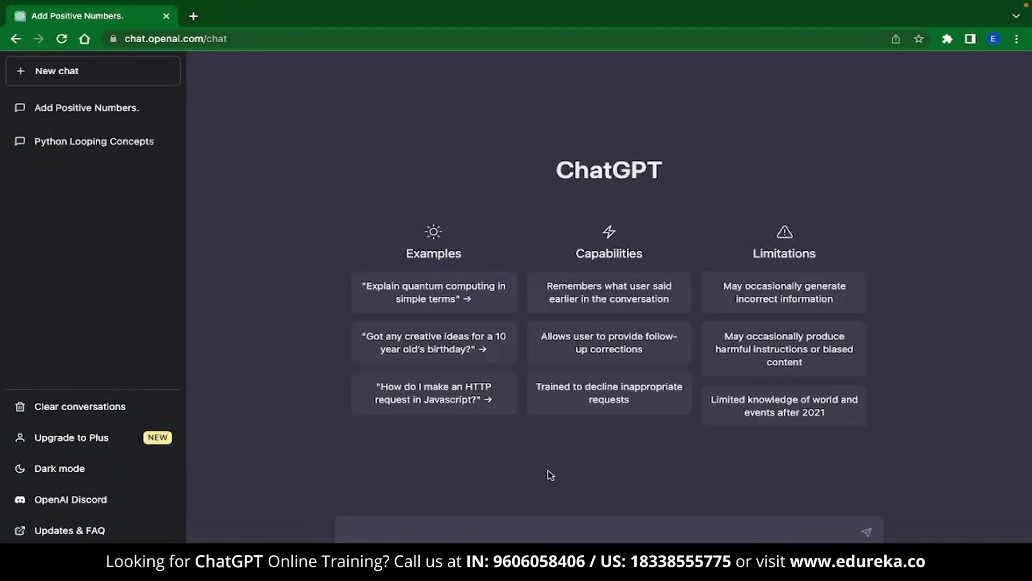
Send the prompt "Can you generate 10 ideas for a blog on ChatGPT" in the new chat
text(Can you generate 10 ideas )
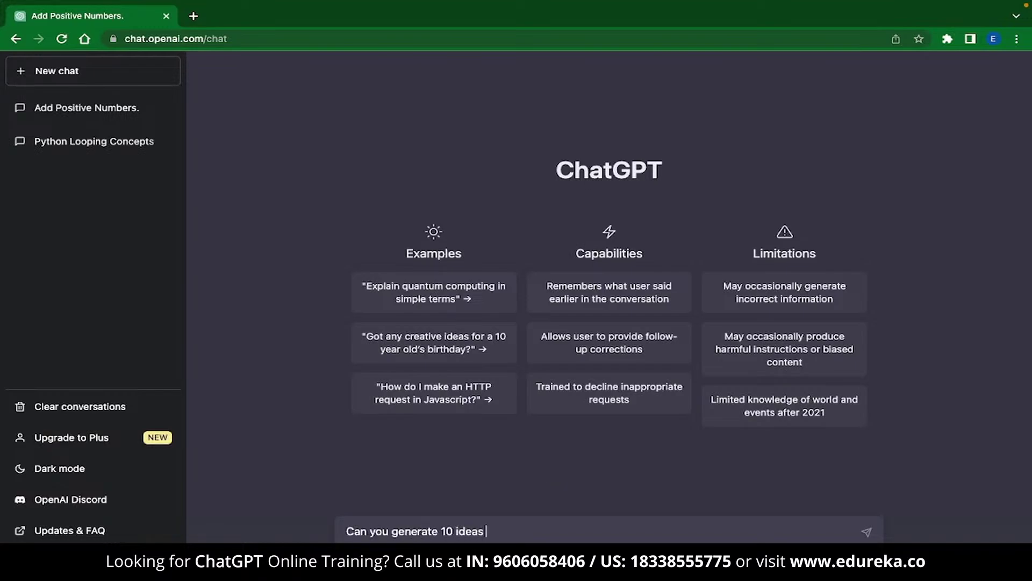
text(for a blog on ChatGPT)
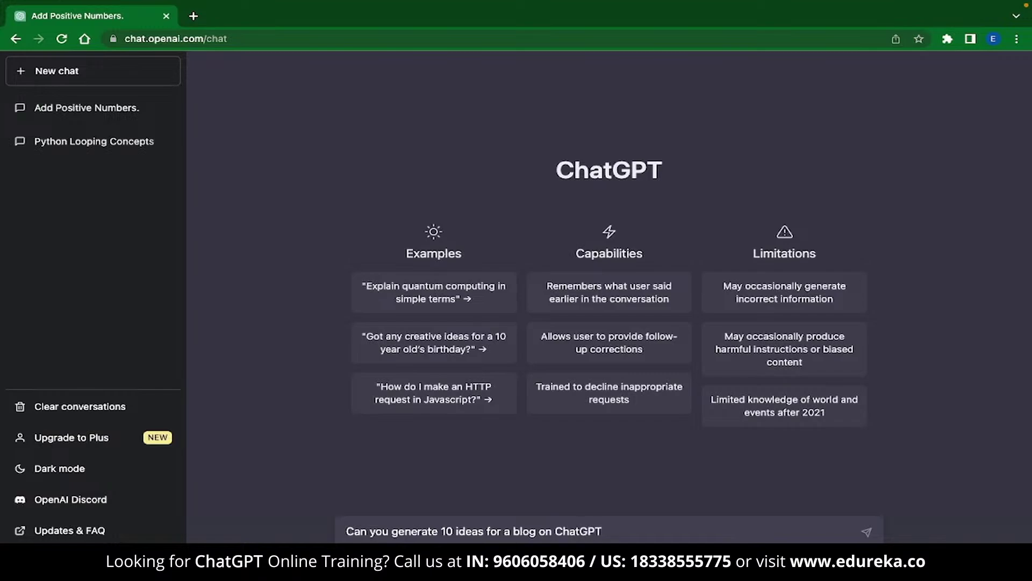
key(Return)
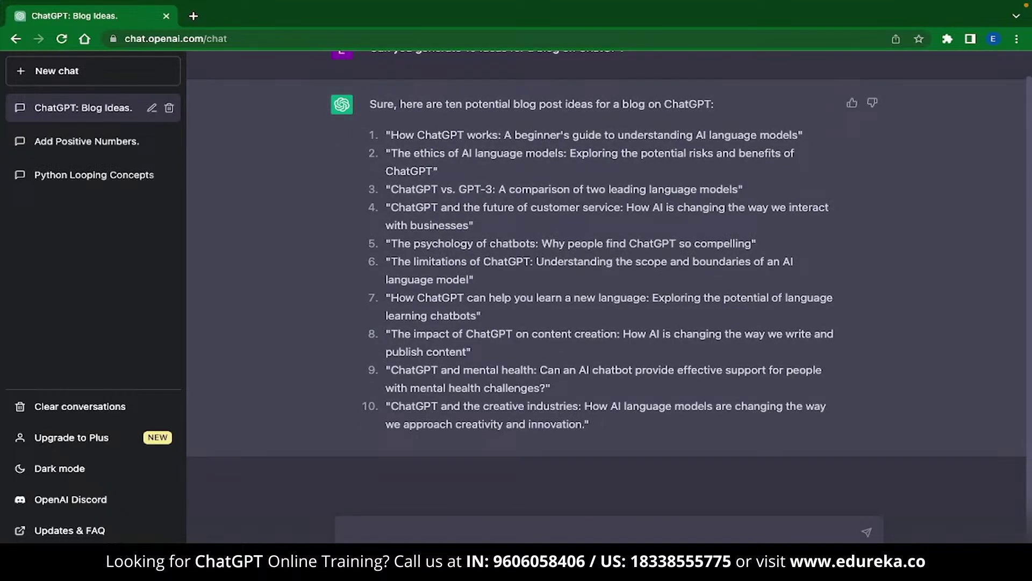
Follow up on the blog ideas with "Could you provide a blog outline for the third option?"
text(Could you provide a blog outl)
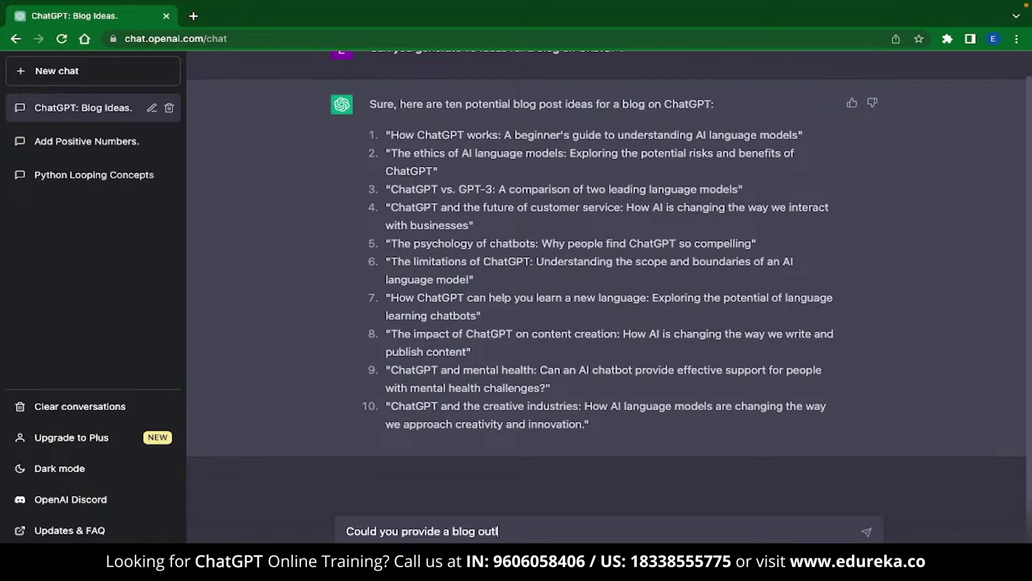
text(ine for the third option?)
key(Return)
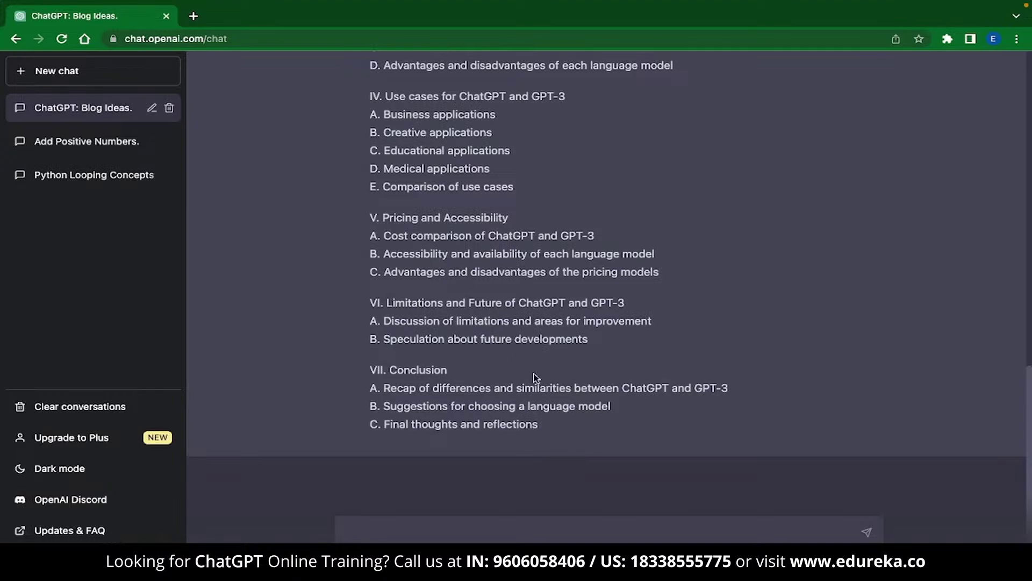
Review the outline's "History of ChatGPT" item and request "Could you write a paragraph about the history of ChatGPT in 100 words"
scroll(535, 377, up, 5)
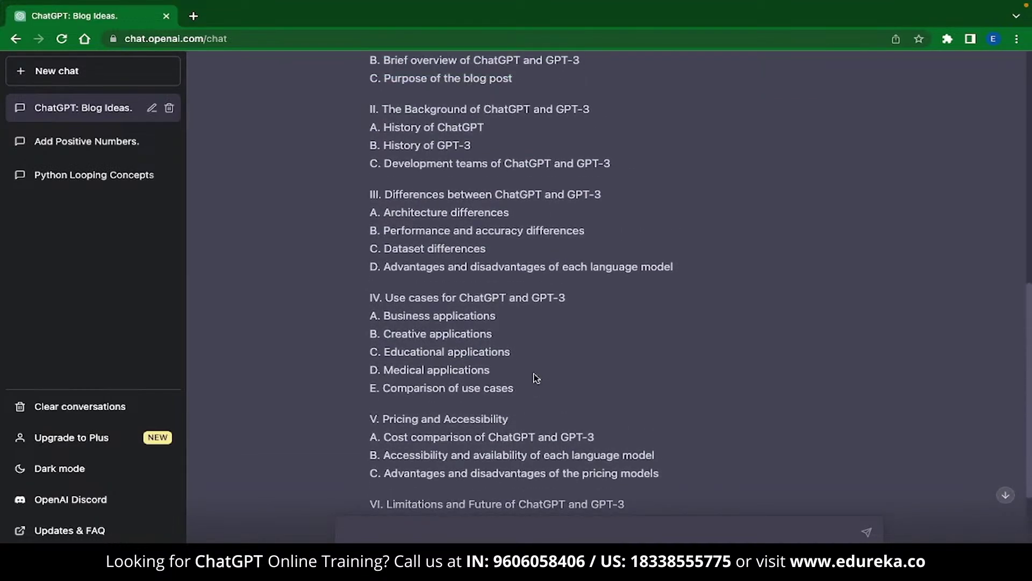
scroll(536, 378, up, 1)
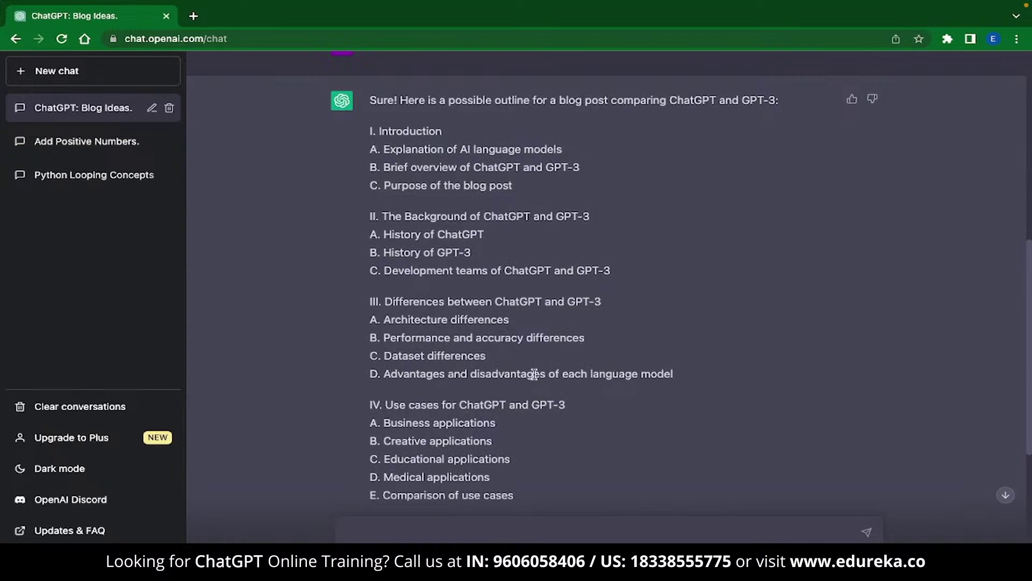
drag(384, 234, 469, 233)
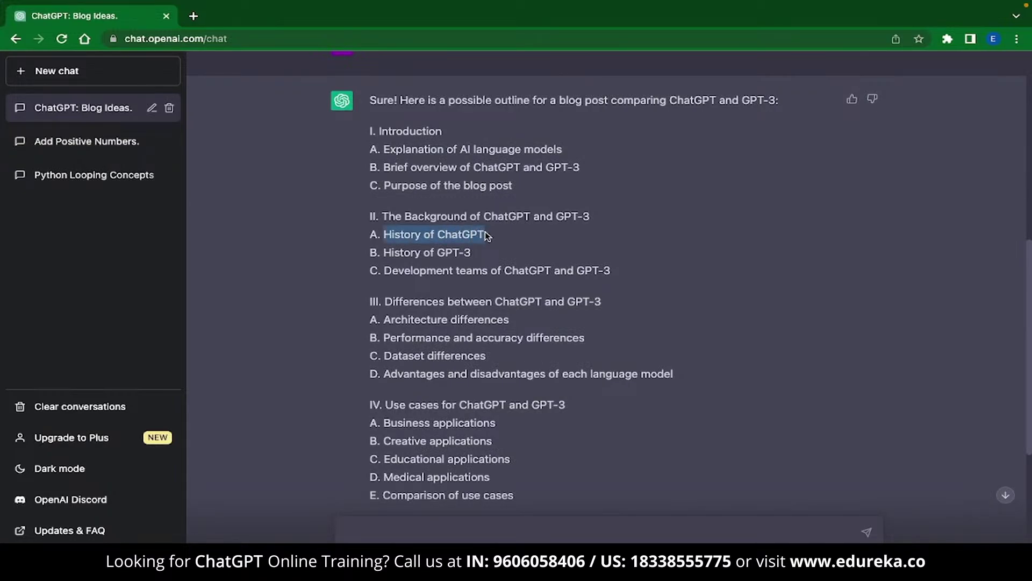
click(382, 532)
text(Could you write a)
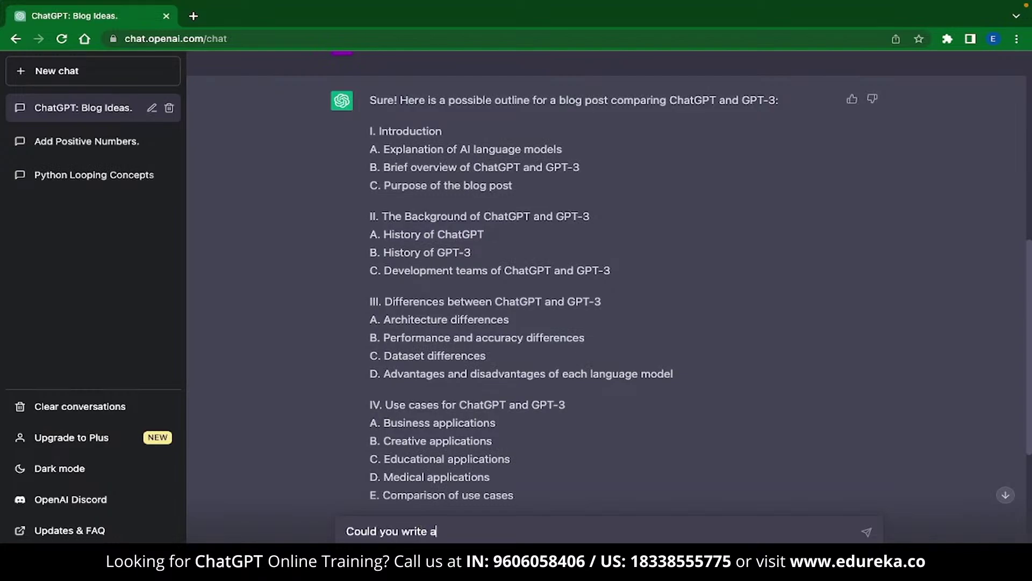
text( paragraph about the h)
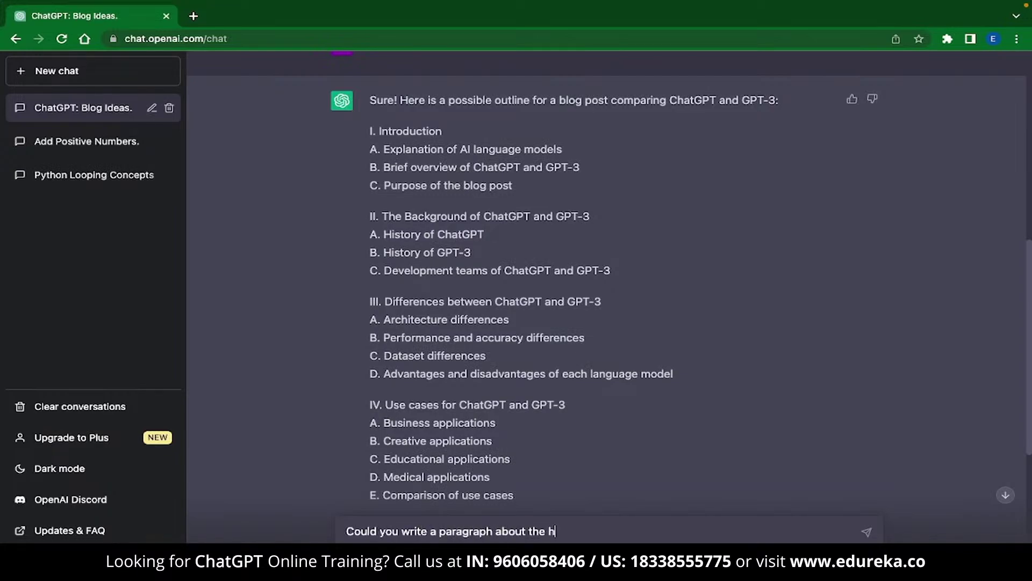
text(istory of ChatGPT in)
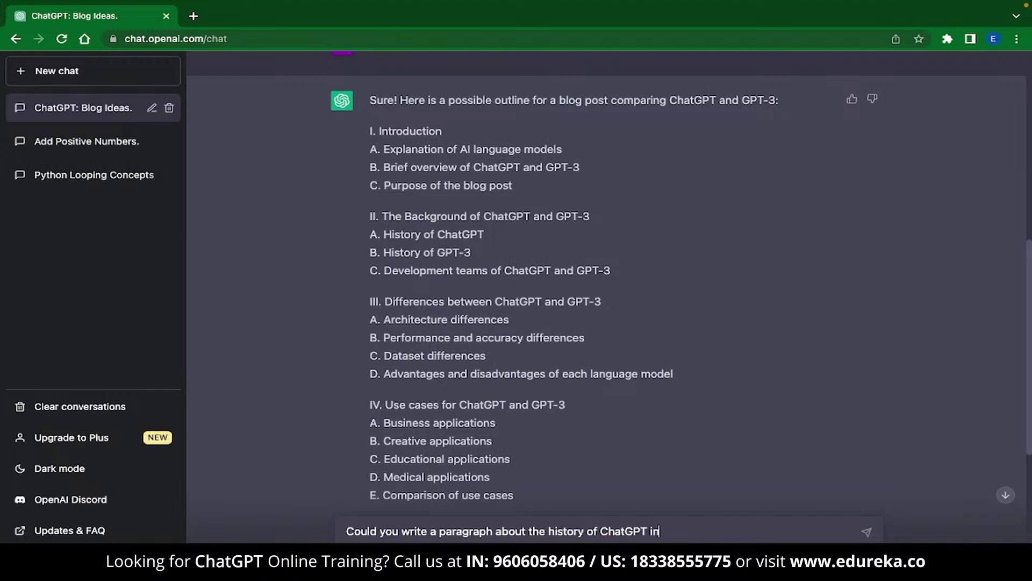
text( 100 words)
key(Return)
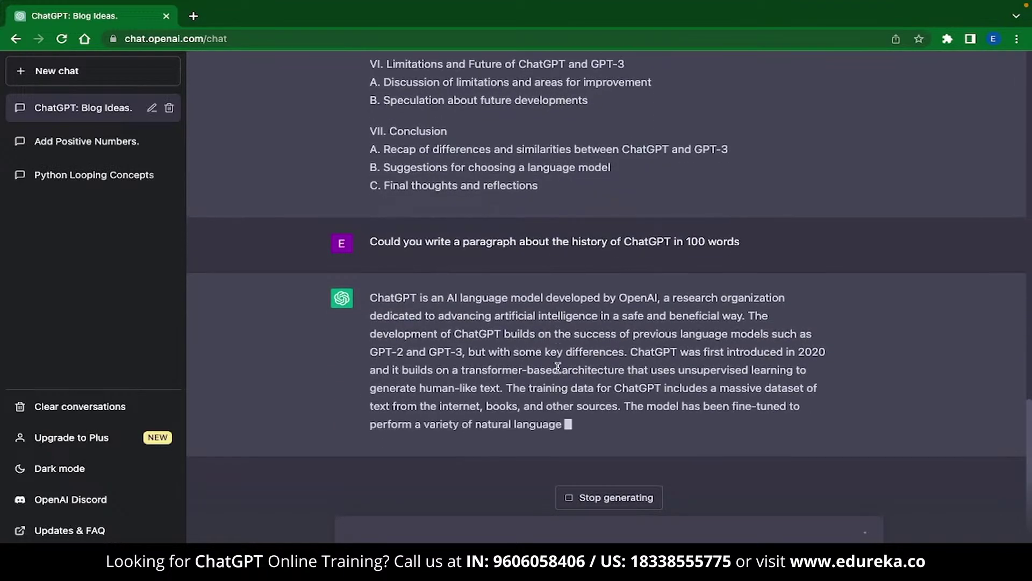
drag(370, 275, 536, 370)
click(589, 429)
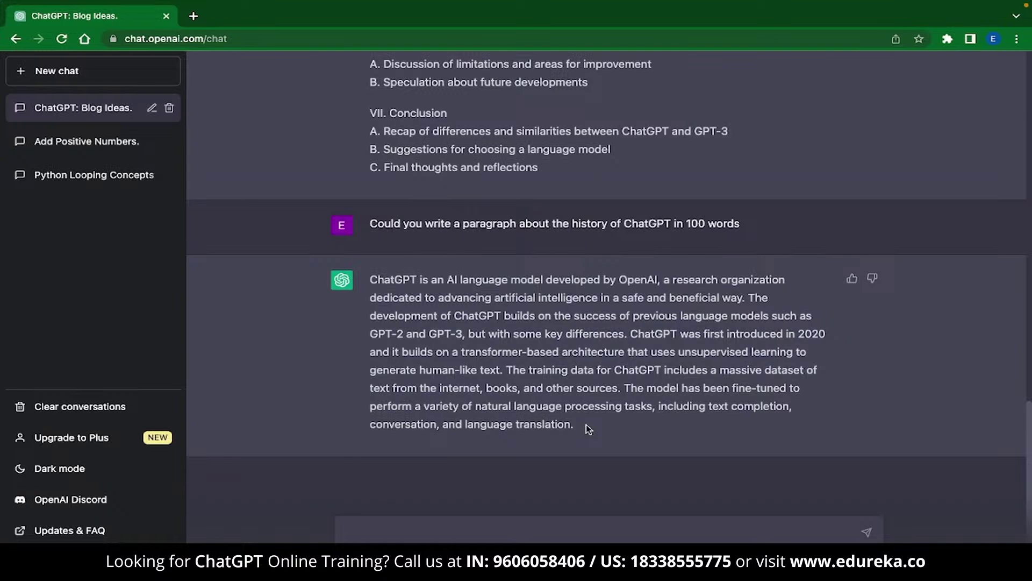
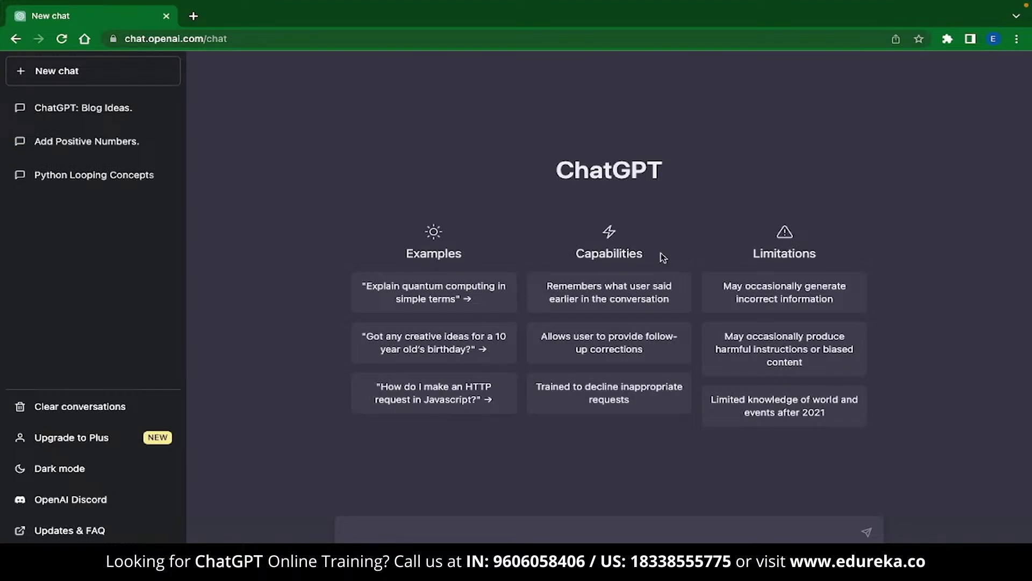
Submit "Provide recommendations for improving the title and meta description of a blog post about digital marketing" and read through the response
text(Provide recommendations for impro)
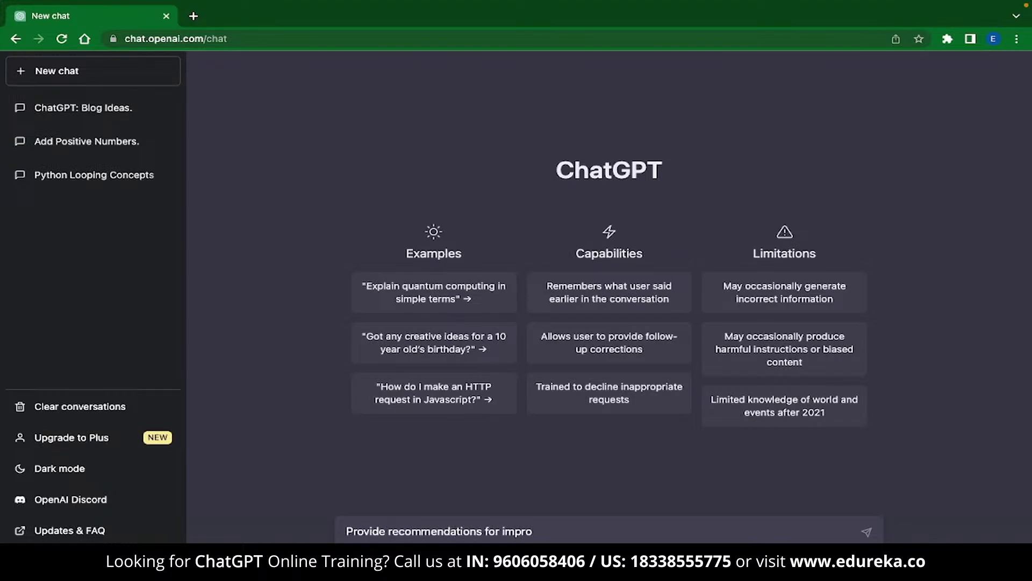
text(ving the title and meta descrip)
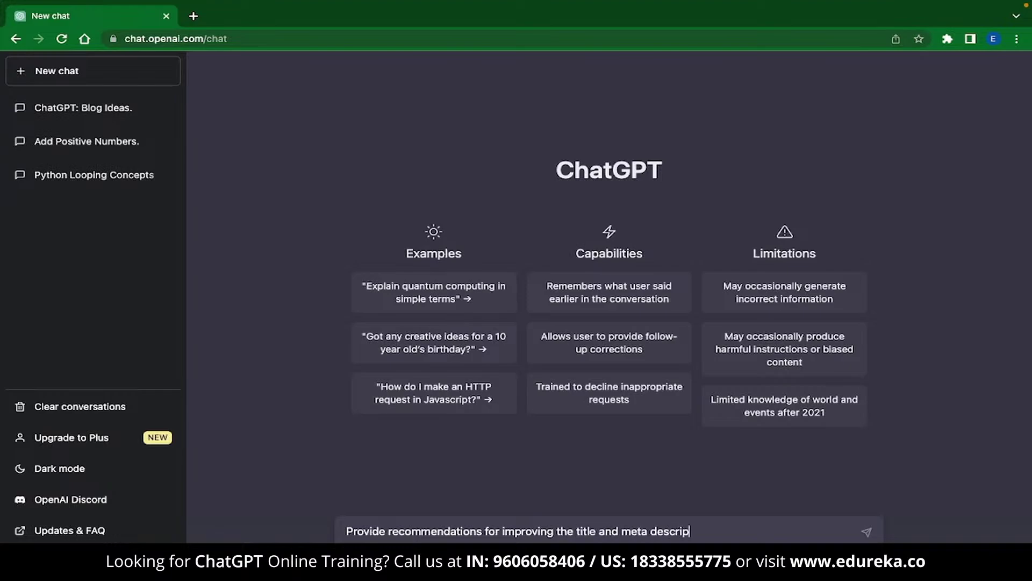
text(tion of a blog post about digital m)
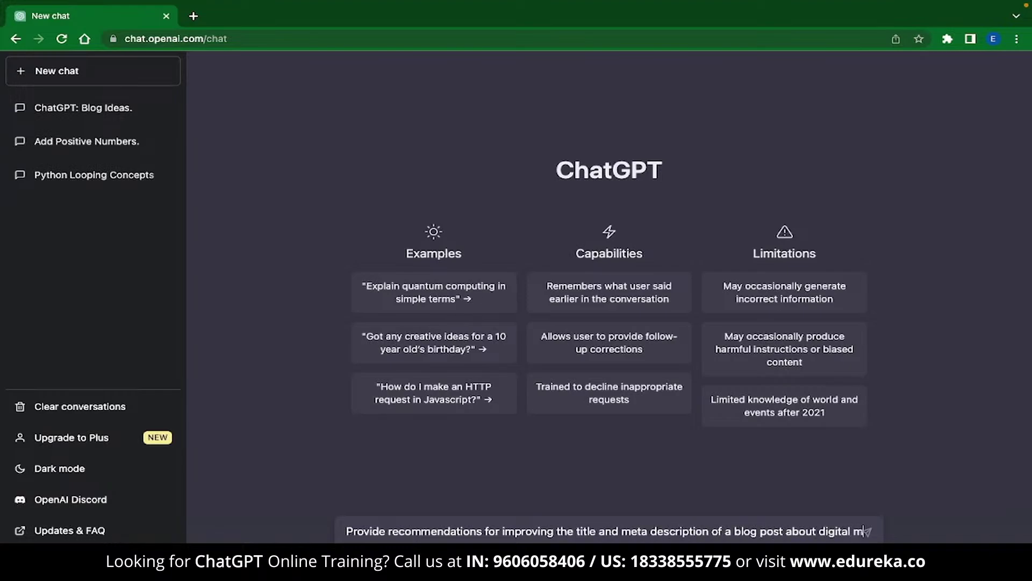
text(arketing)
key(Return)
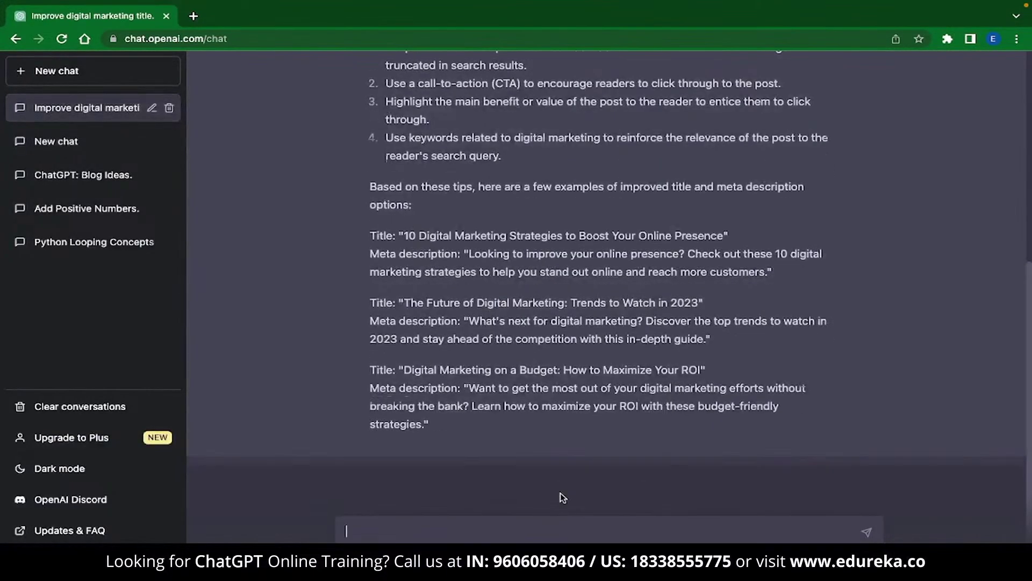
scroll(561, 496, up, 6)
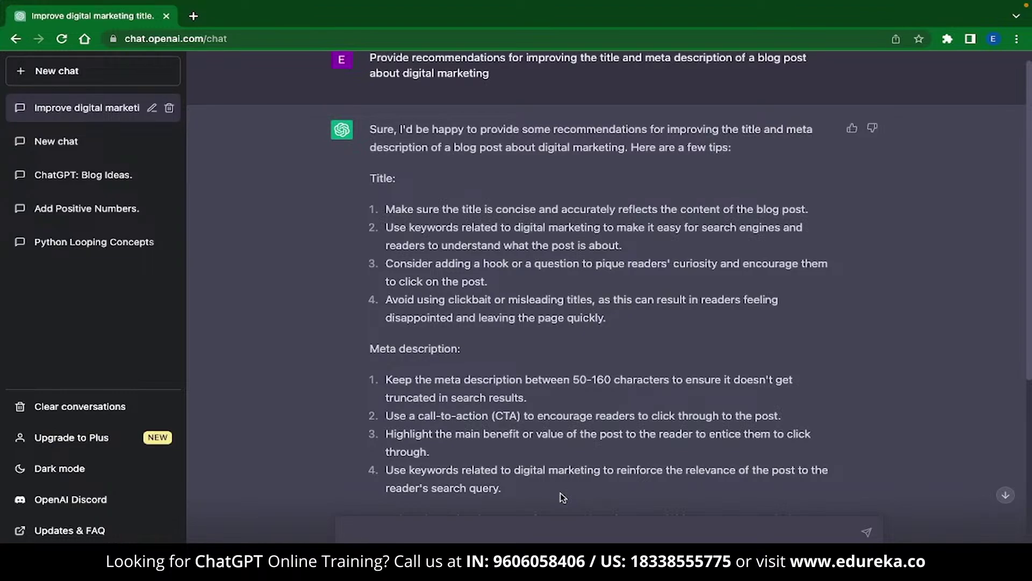
scroll(560, 493, down, 6)
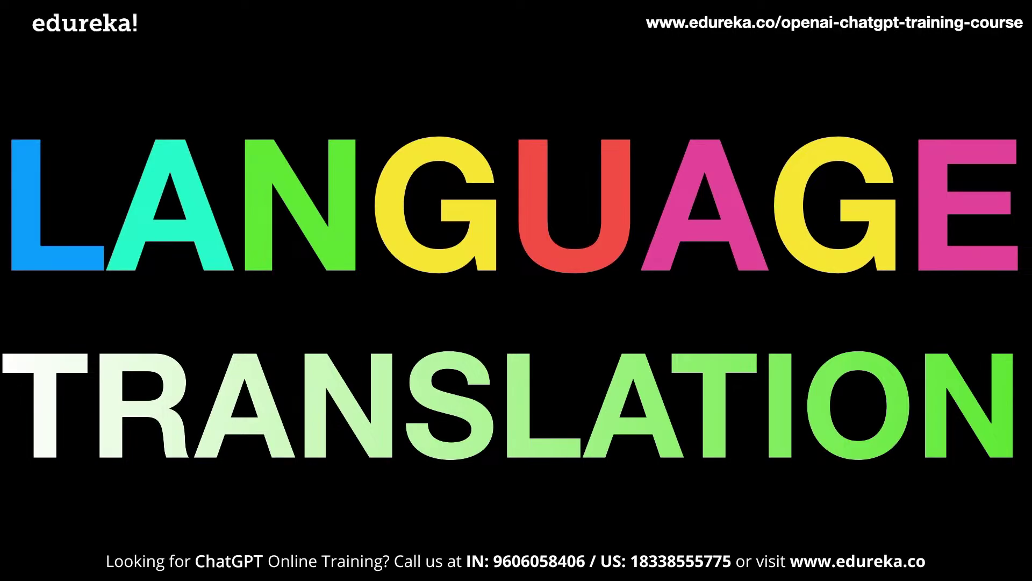
Submit the prompt "Translate the phrase 'Have a nice day' to french" in the new chat
text(Translate the ph)
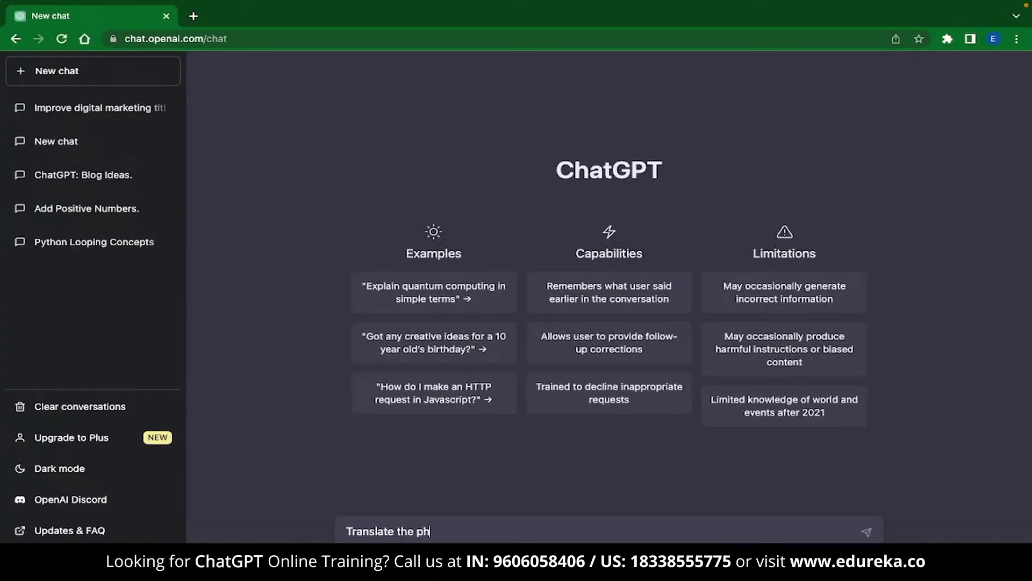
text(rase 'Have a nice day' to french)
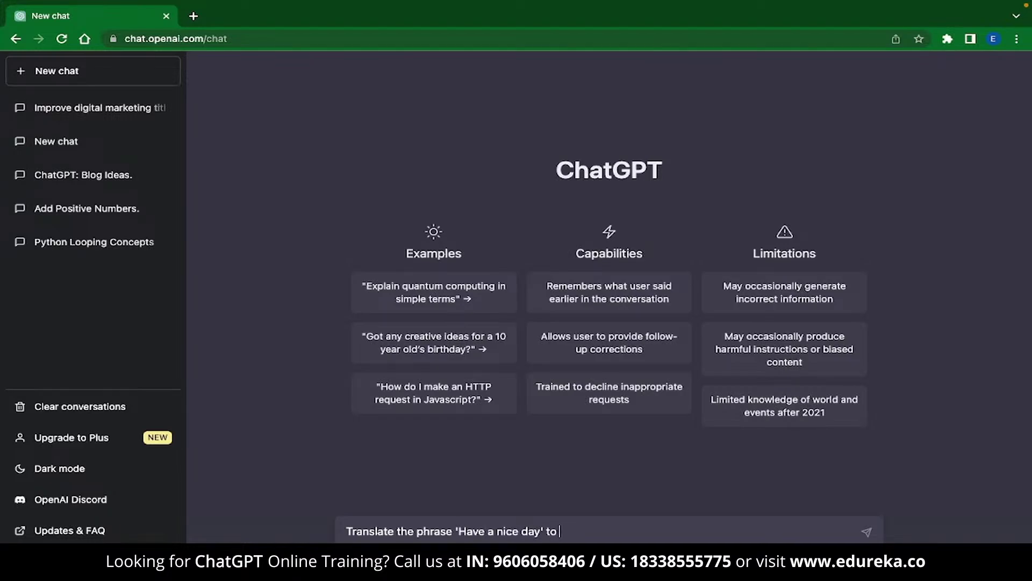
key(Return)
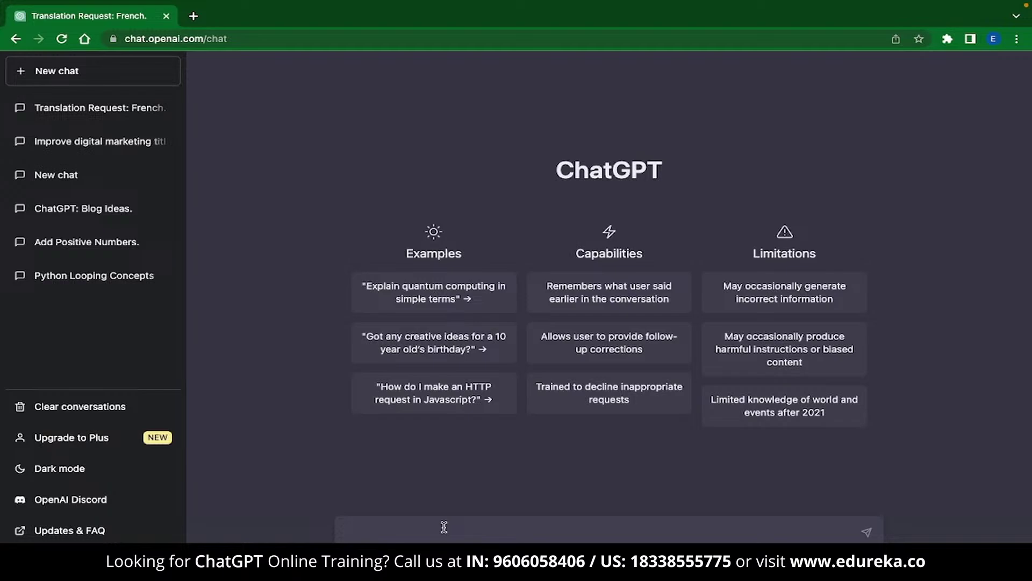
Send the prompt "Could you draft a template for a video release form?" in the new chat
text(Could you draft a )
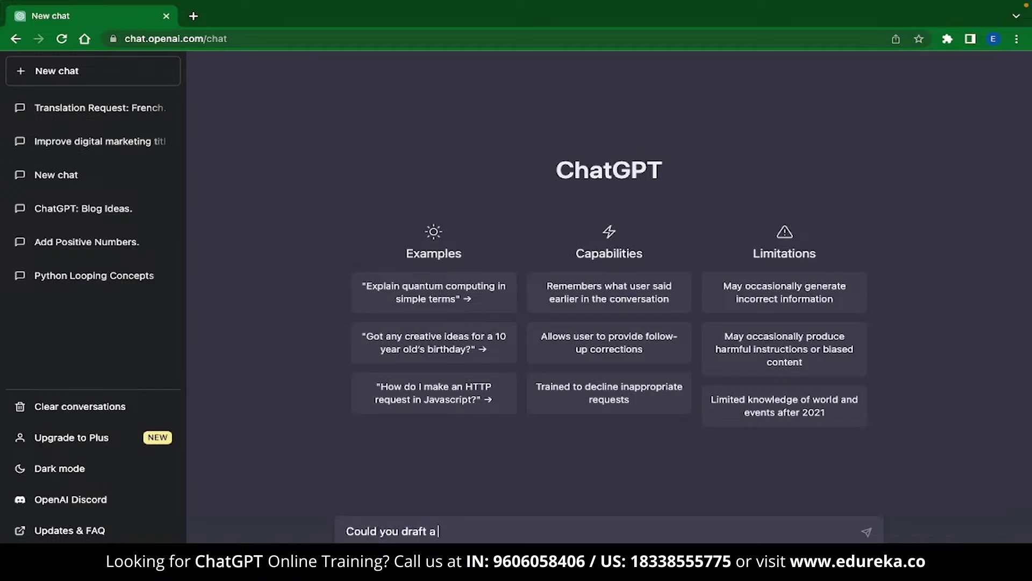
text(template for a video release form?)
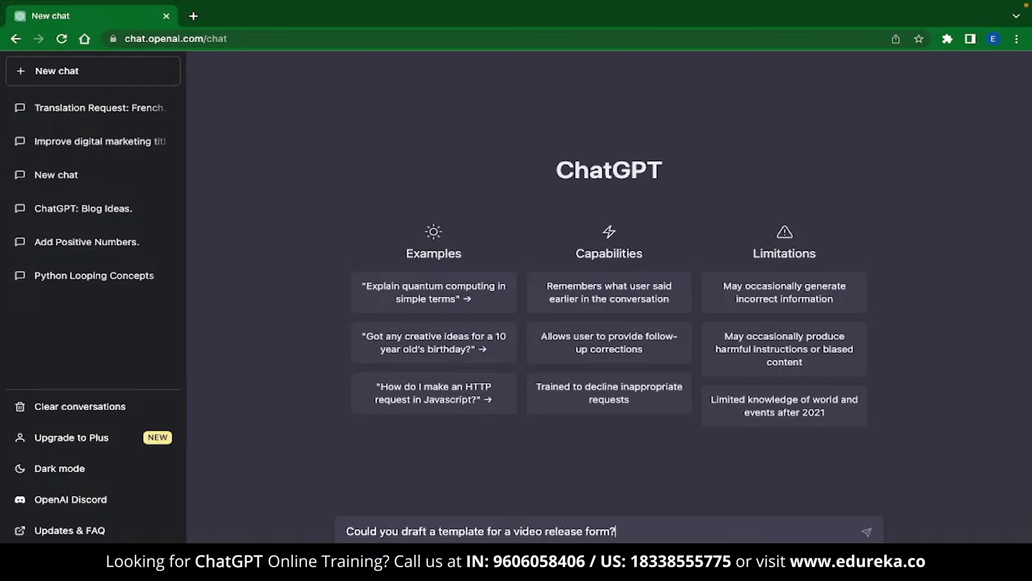
key(Return)
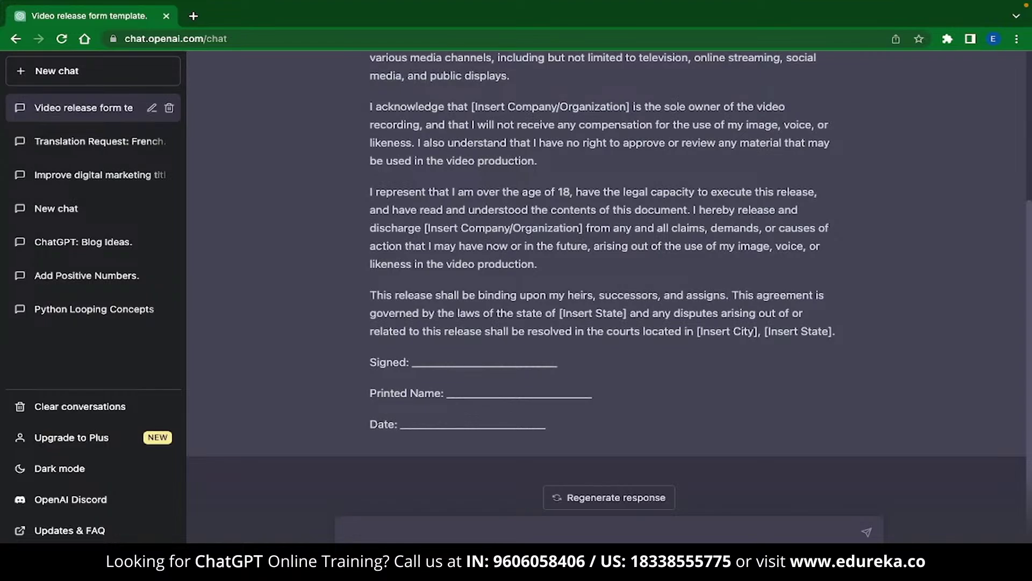
Submit the follow-up "Can you customise this form according to Indian laws" and highlight the Indian law references in the revised form's governing-law clause
text(Can you customise this form ac)
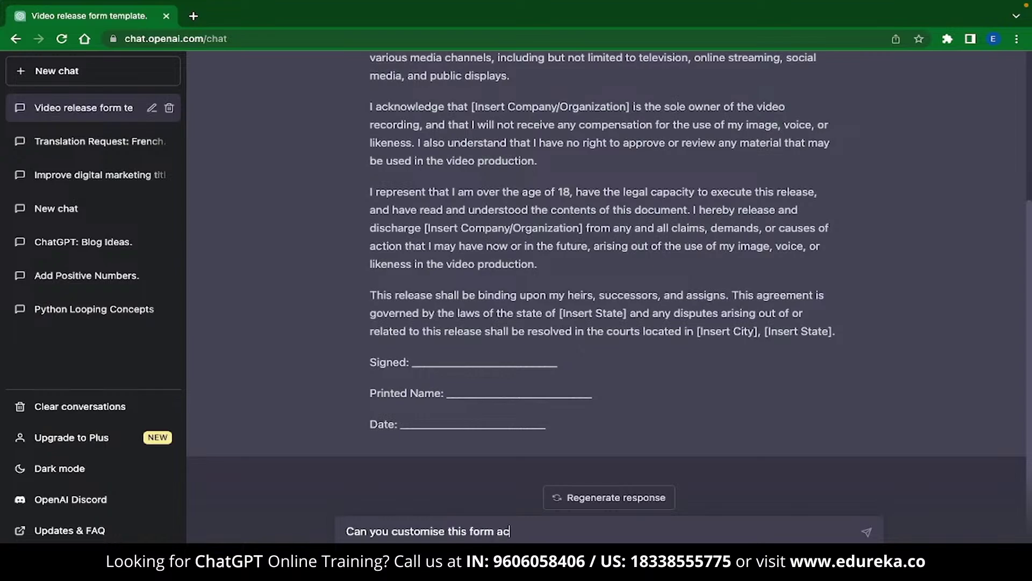
text(cording to Indian )
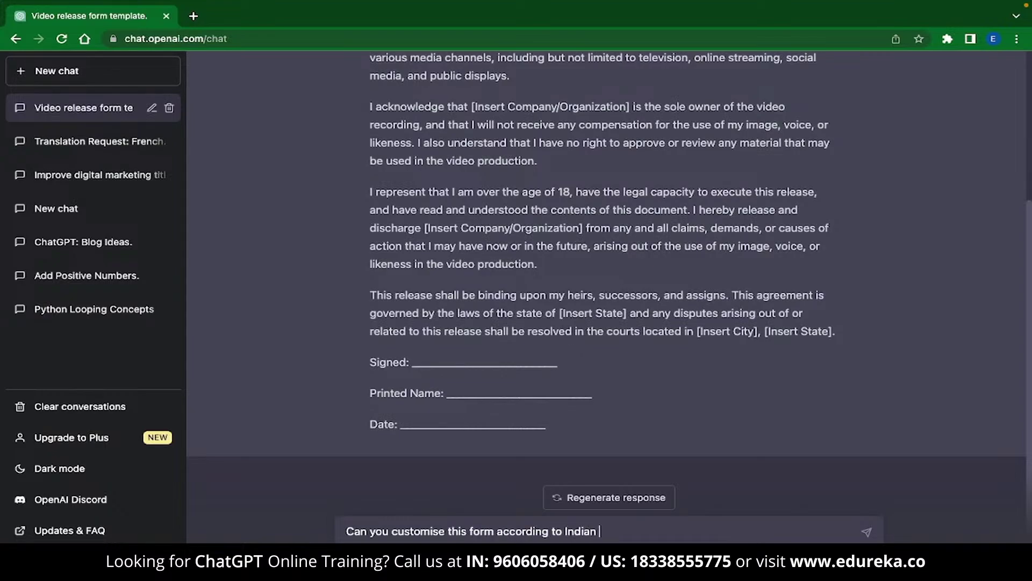
text(laws)
key(Return)
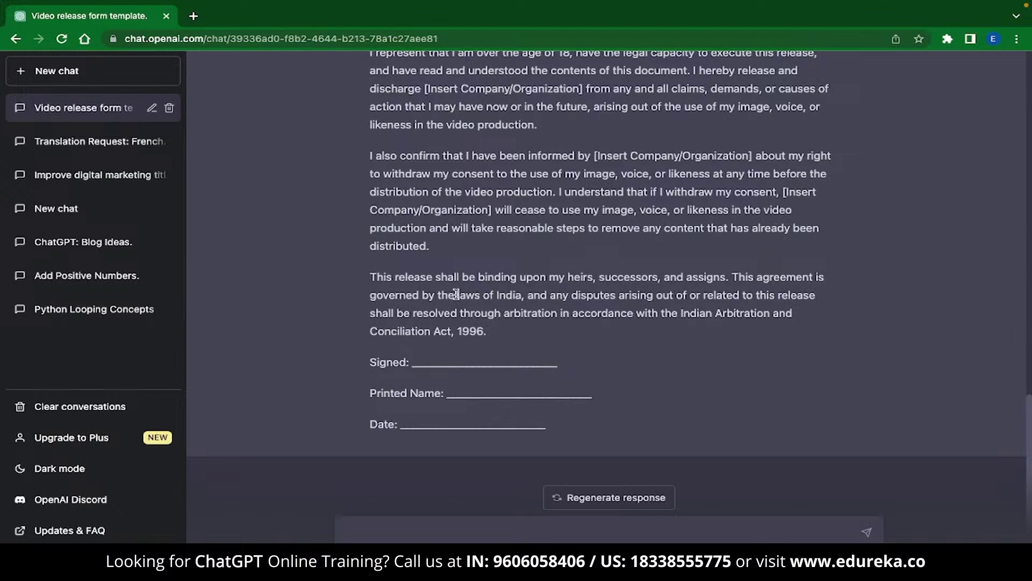
drag(457, 293, 521, 293)
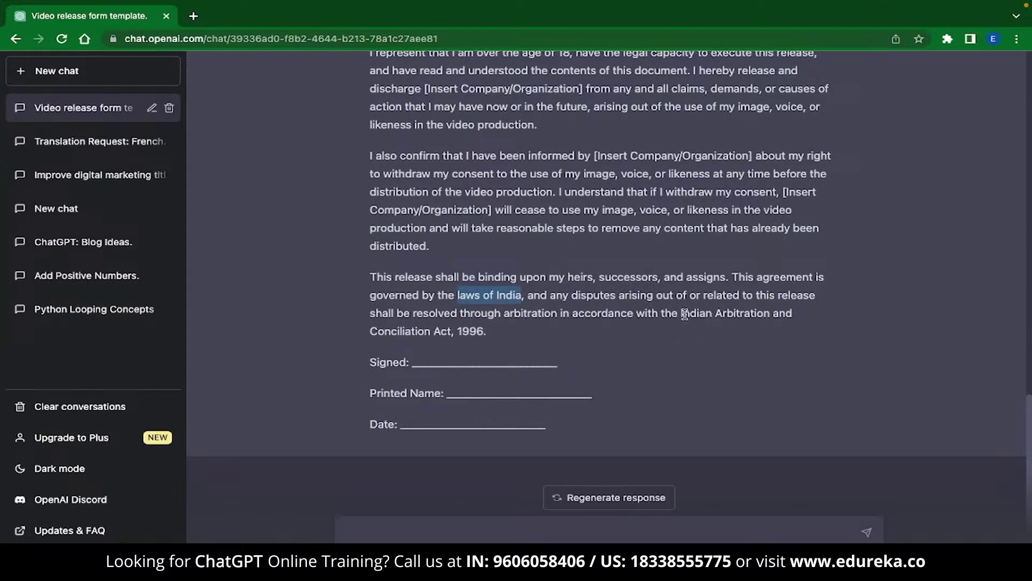
drag(681, 314, 644, 333)
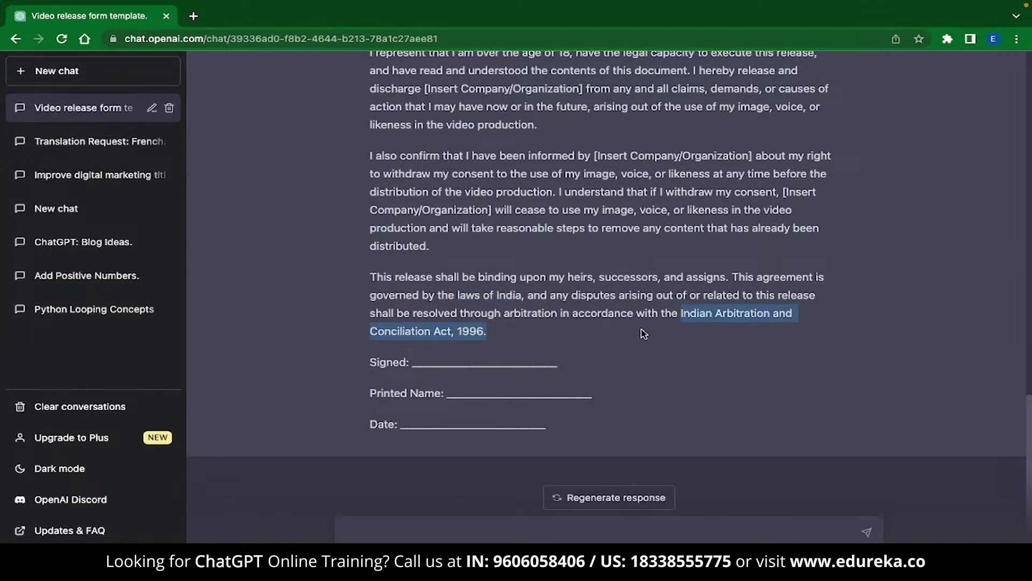
click(644, 333)
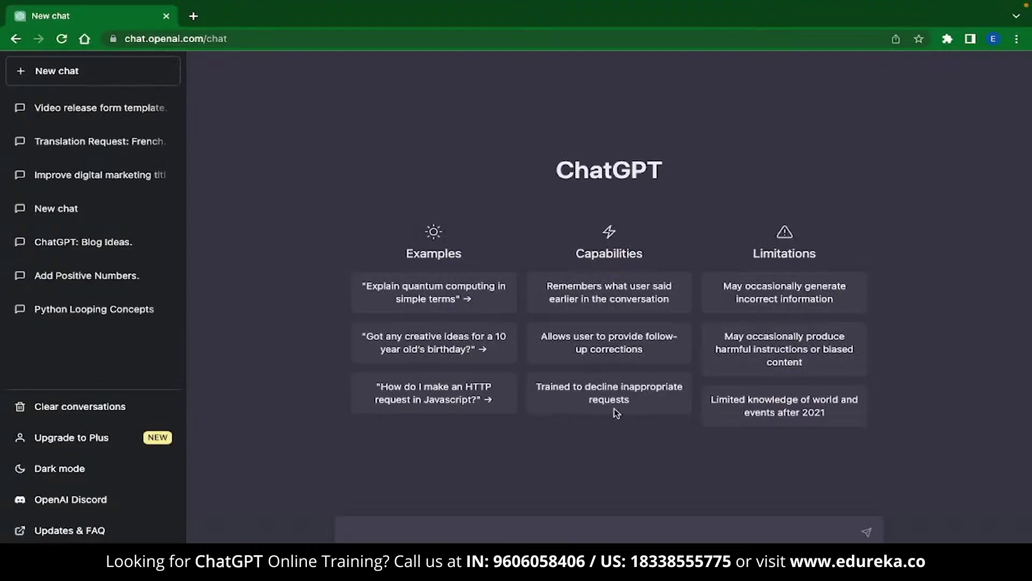
Submit the "Not everything that is learned is contained in books" essay prompt, contrasting experience with books and asking which source is more important and why
click(390, 522)
text(It has been said, "Not everything that is learned is contained in books." Compare and contrast knowledge gained from experience with knowledge gained from books. In your opinion, which source is more important? Why?)
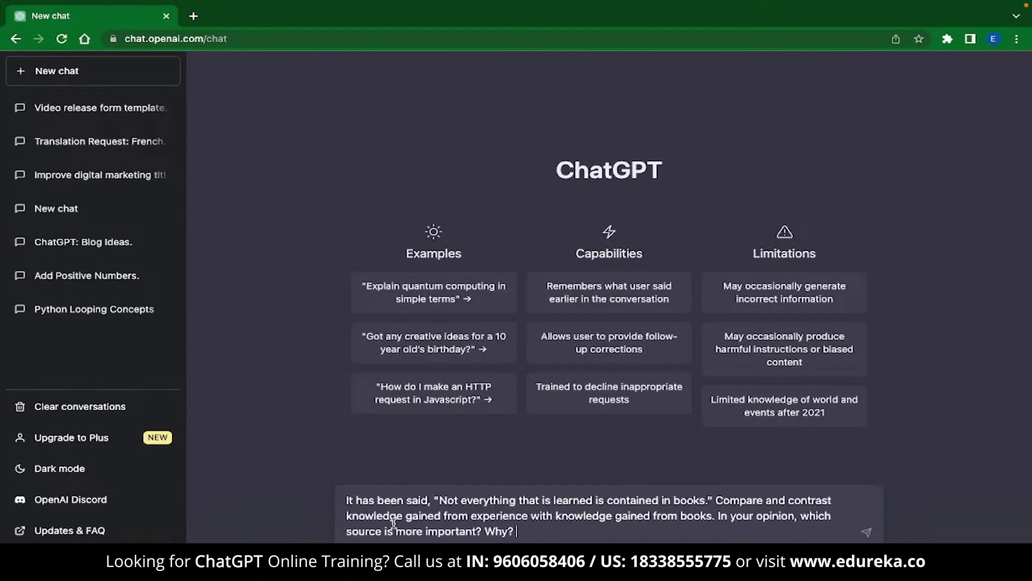
key(Return)
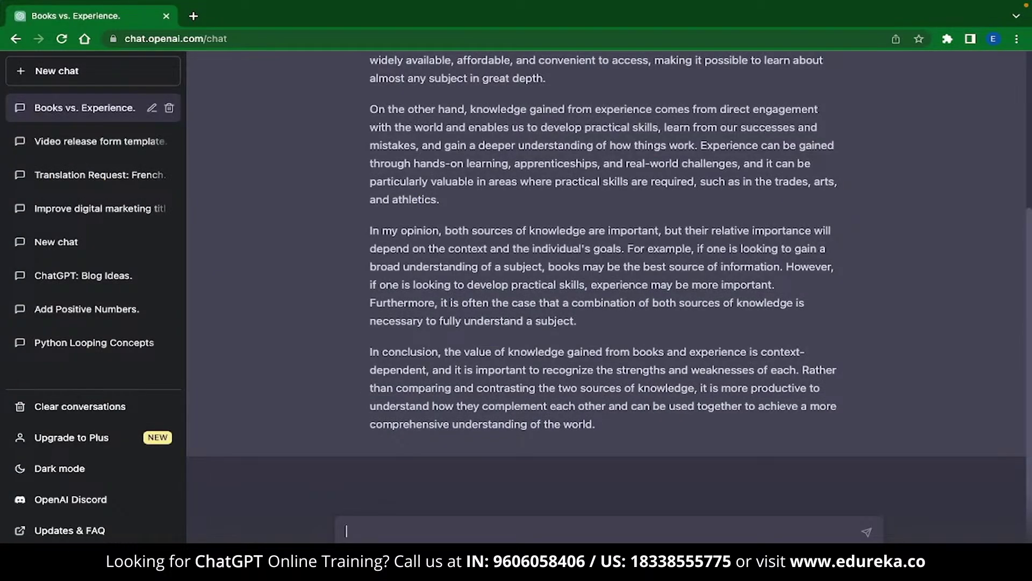
Send the prompt "Can you create a workout plan for me that can help me lose weight?" in the current chat
text(Can you create a workout plan fo)
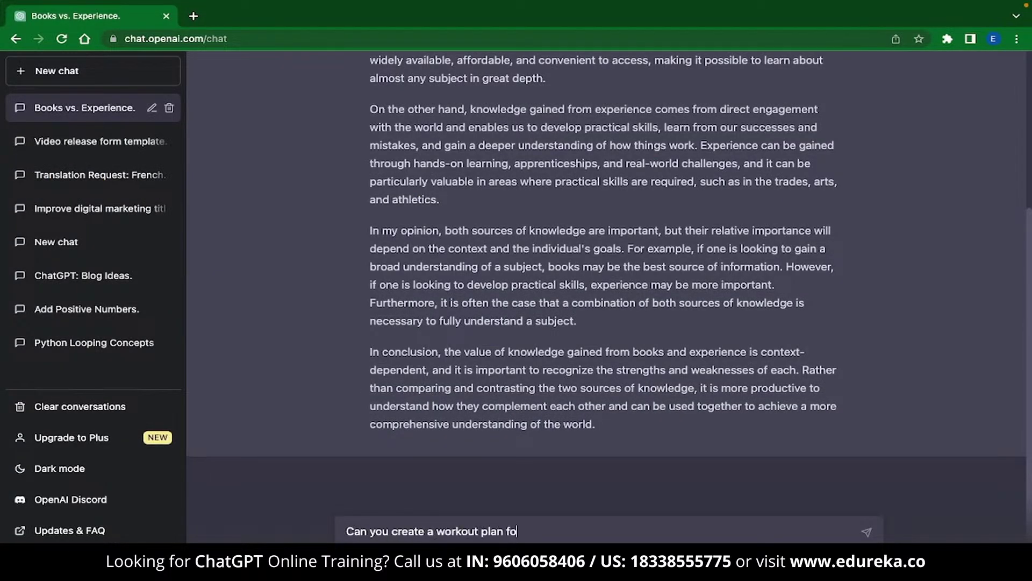
text(r me that can help me lose weight?)
key(Return)
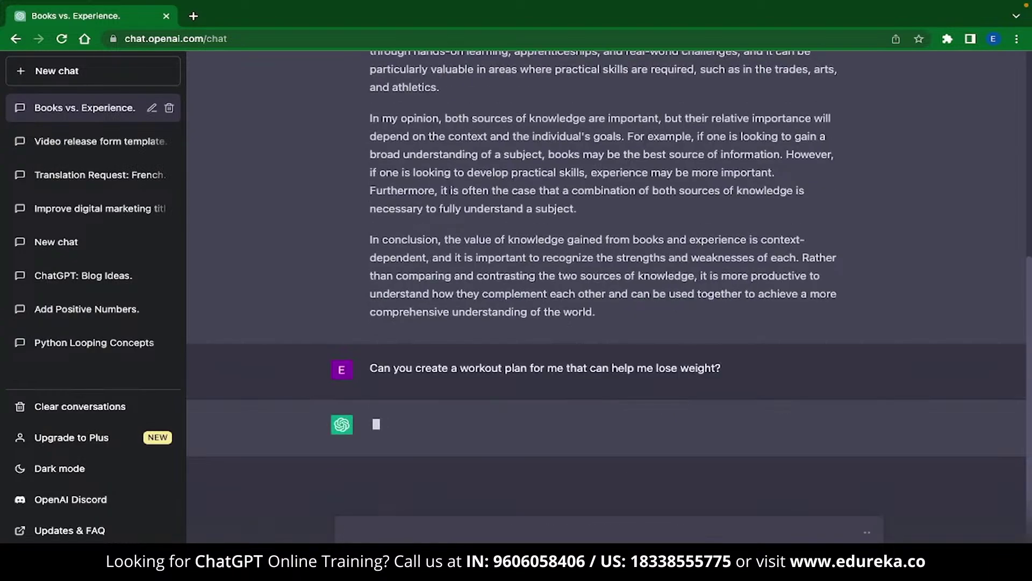